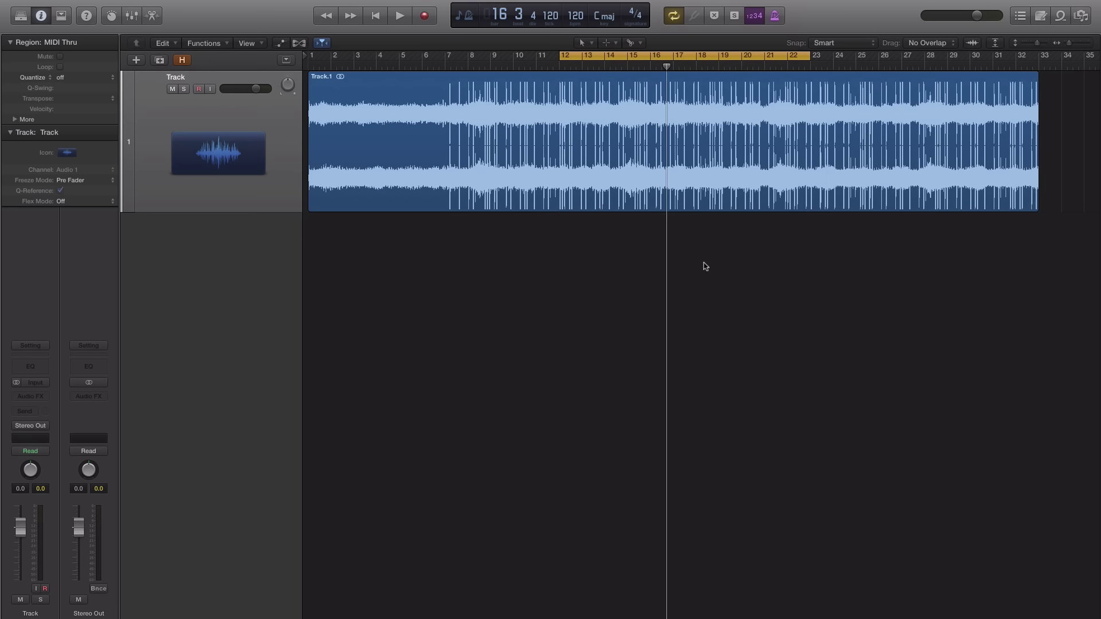
Audition the beat, then insert a Channel EQ on the Track channel and position its window over the tracks.
key(space)
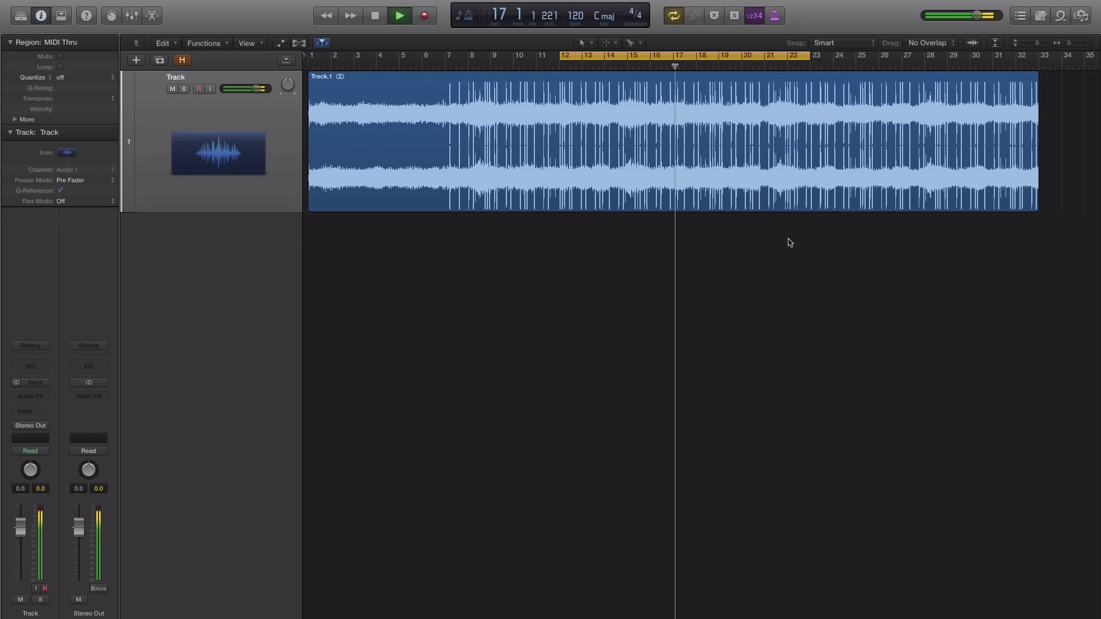
key(space)
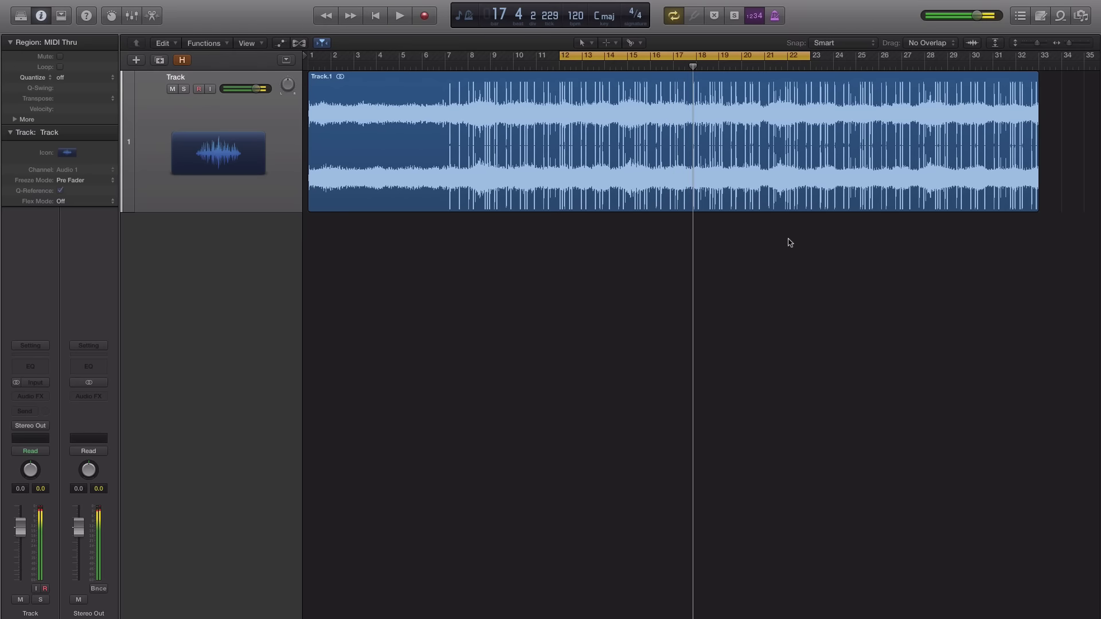
click(40, 365)
drag(355, 35, 747, 172)
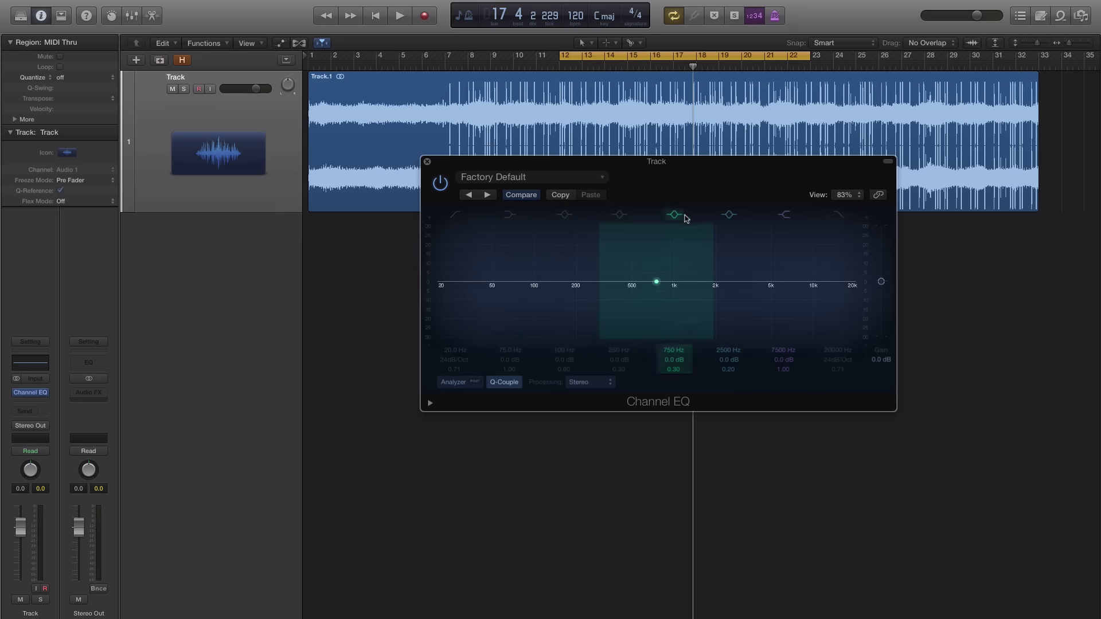
drag(742, 186, 651, 177)
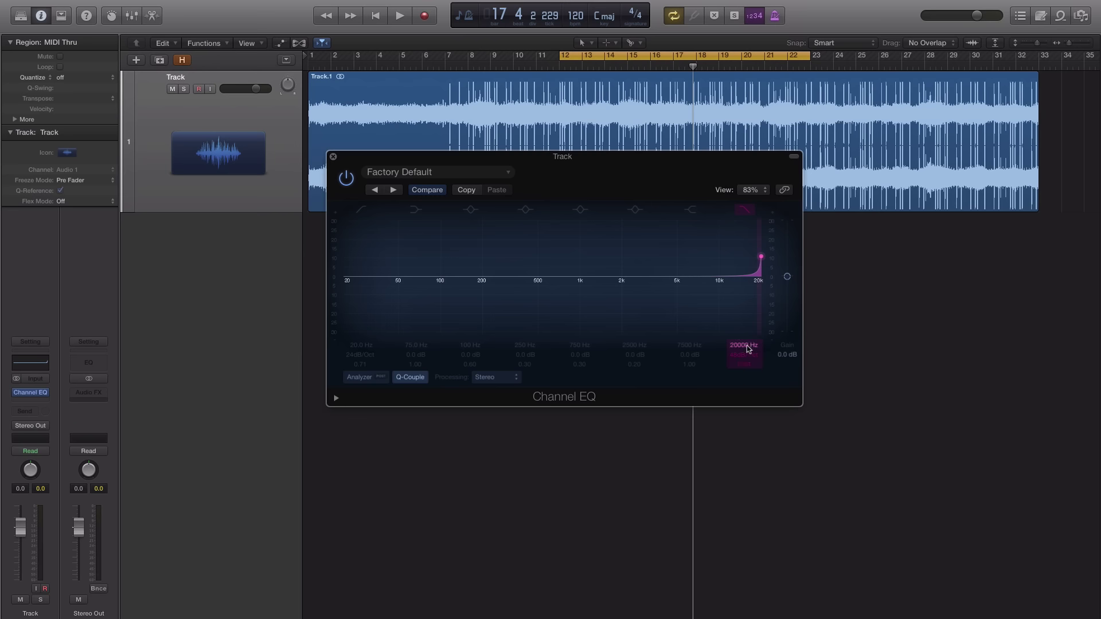
Lower the high-cut frequency to about 970 Hz and sweep it down while the beat plays.
mouse_move(745, 348)
mouse_down()
mouse_move(746, 392)
mouse_move(746, 350)
mouse_up()
key(space)
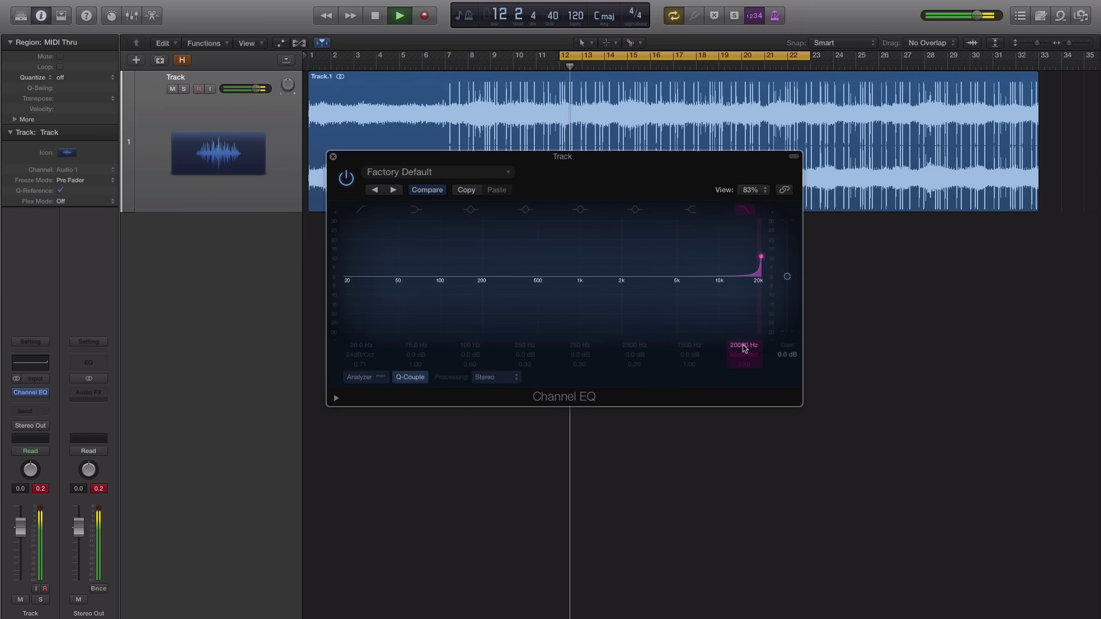
drag(744, 345, 743, 368)
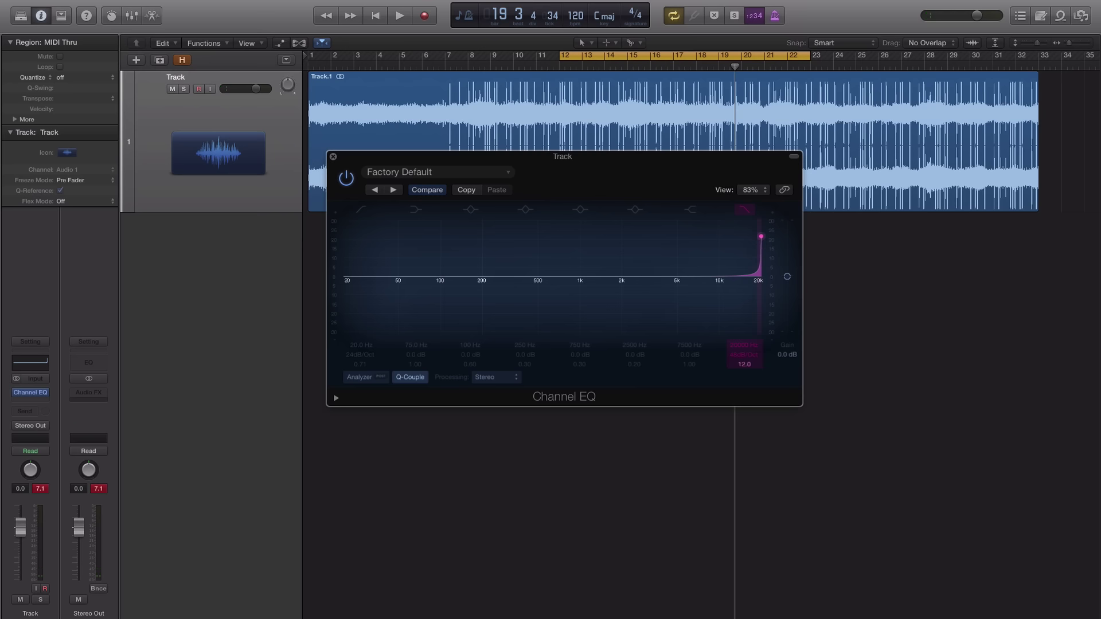
Replay from bar 12 sweeping the high-cut to 4550 Hz, then stop and move the EQ window aside.
key(space)
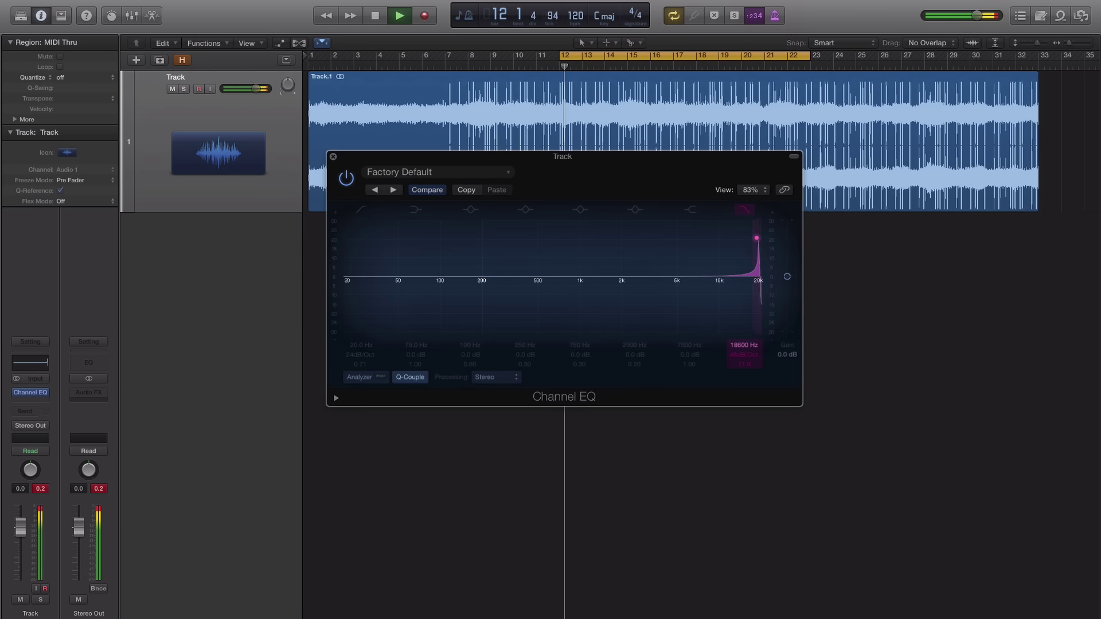
drag(746, 349, 744, 303)
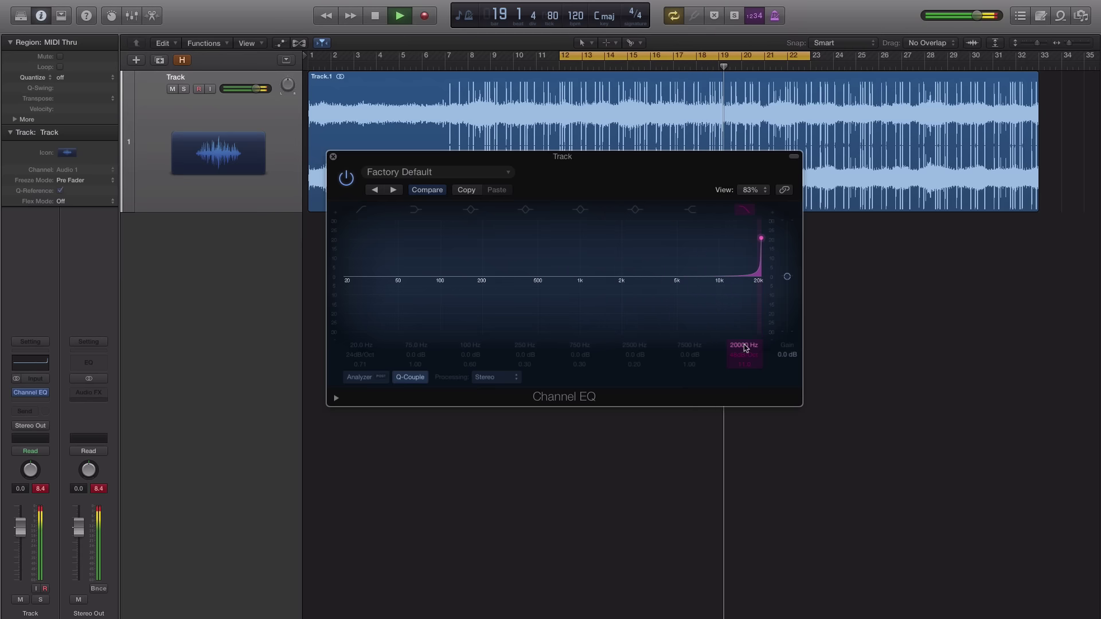
key(space)
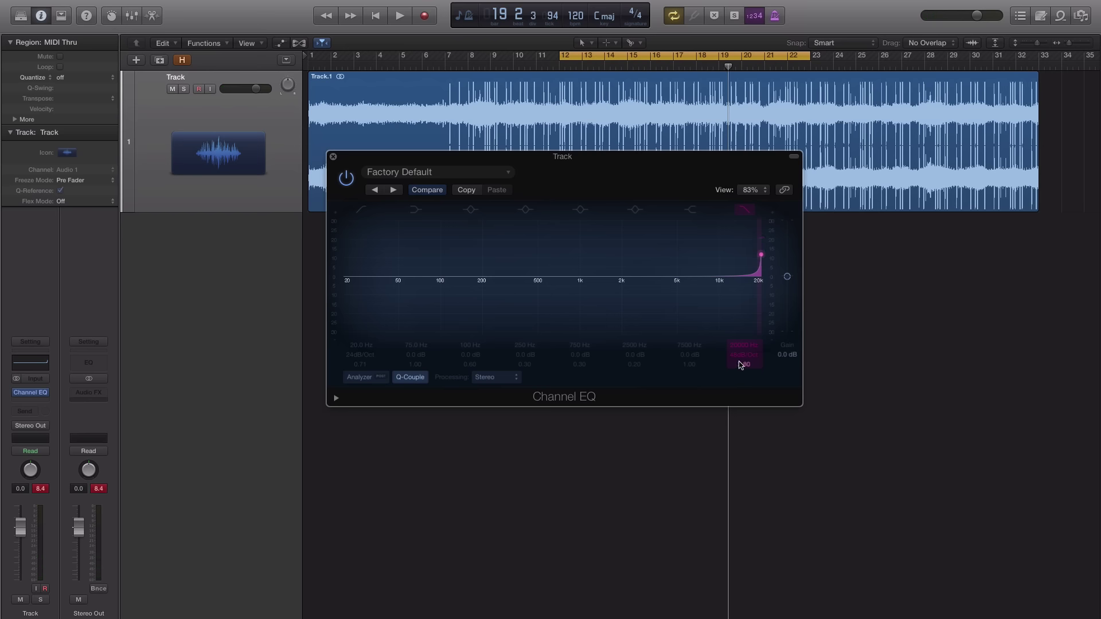
drag(363, 156, 581, 347)
Add a new Audio 3 track and split the beat region at bars 15 and 20.
click(180, 124)
click(160, 60)
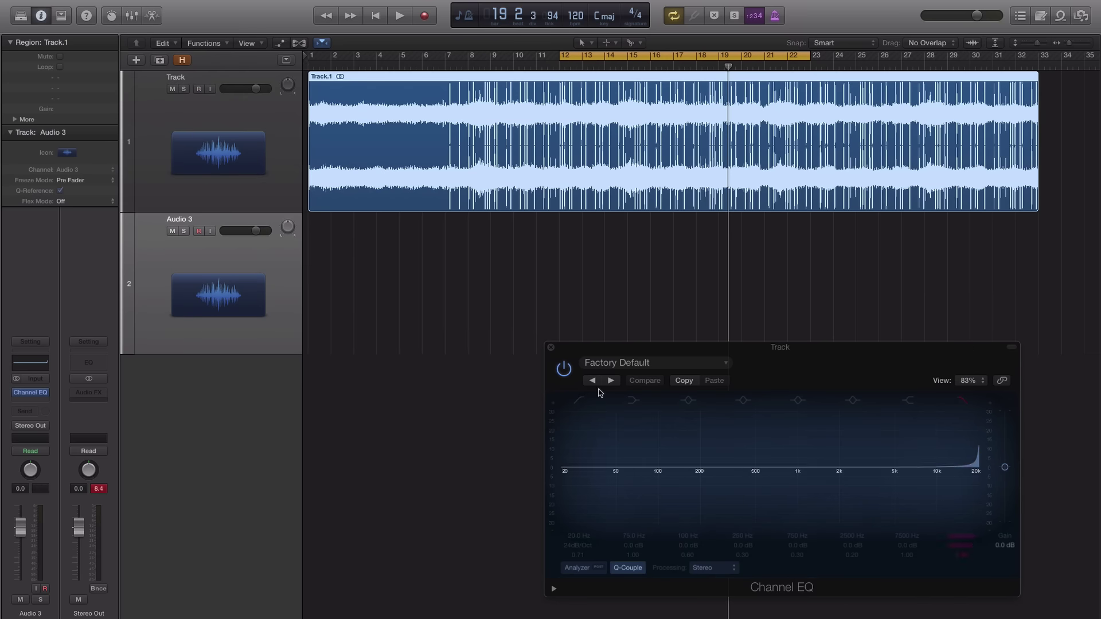
click(627, 79)
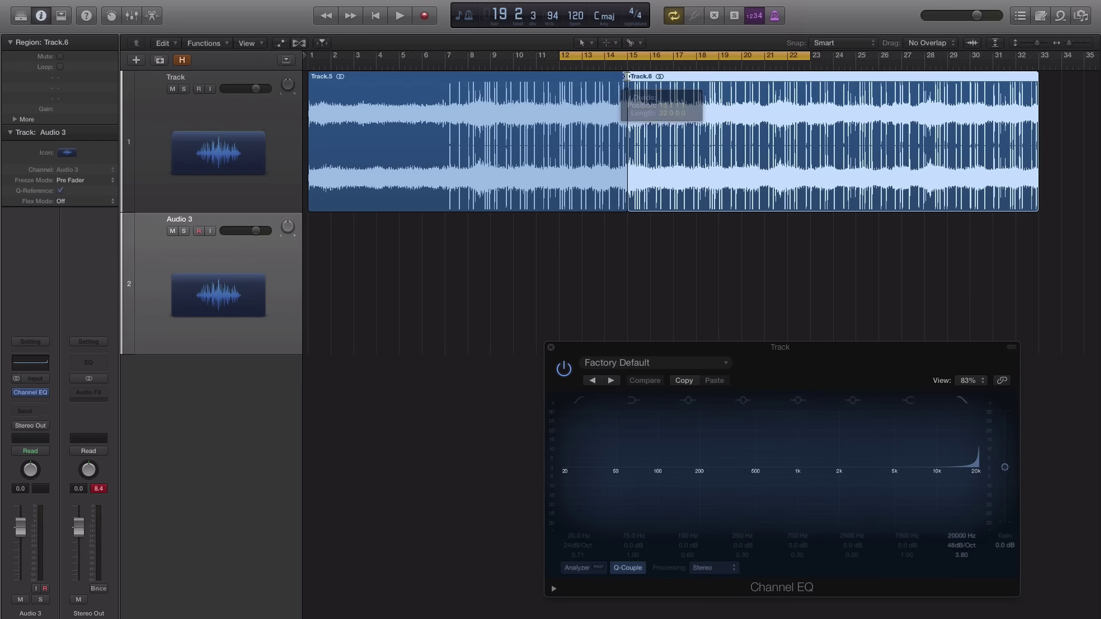
click(741, 78)
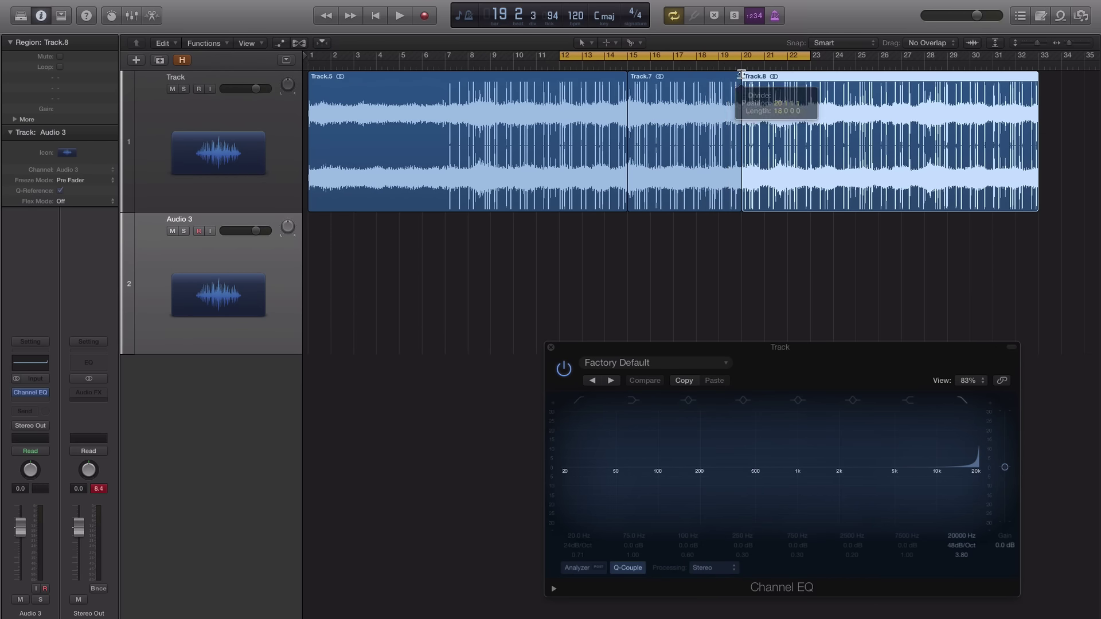
Move the middle region Track.7 onto Audio 3, audition the result, and close the Channel EQ.
drag(679, 91, 679, 233)
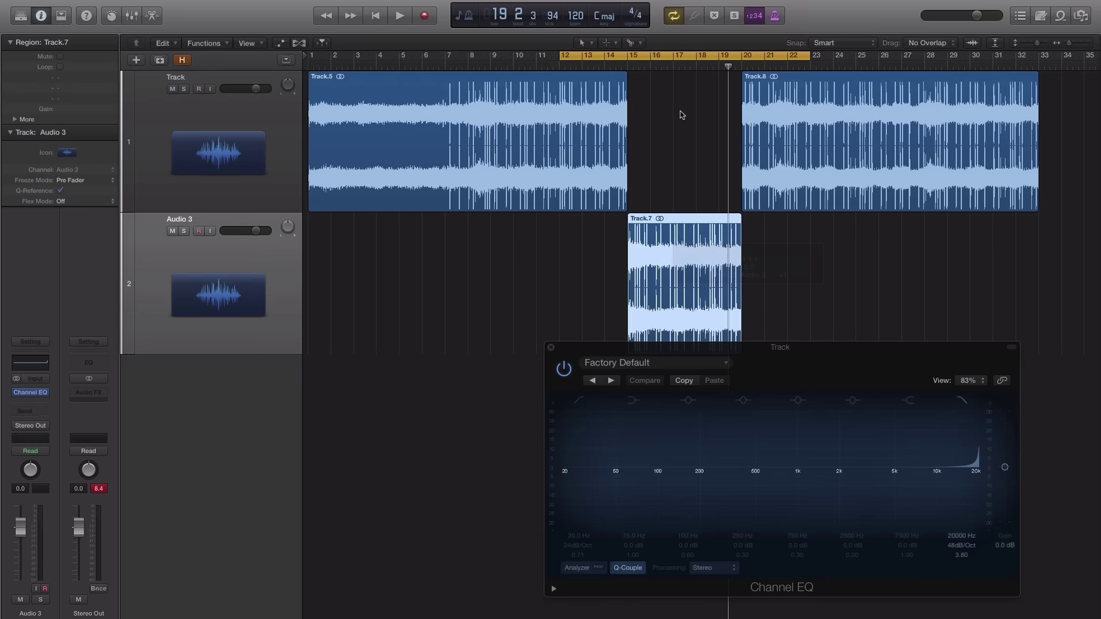
key(space)
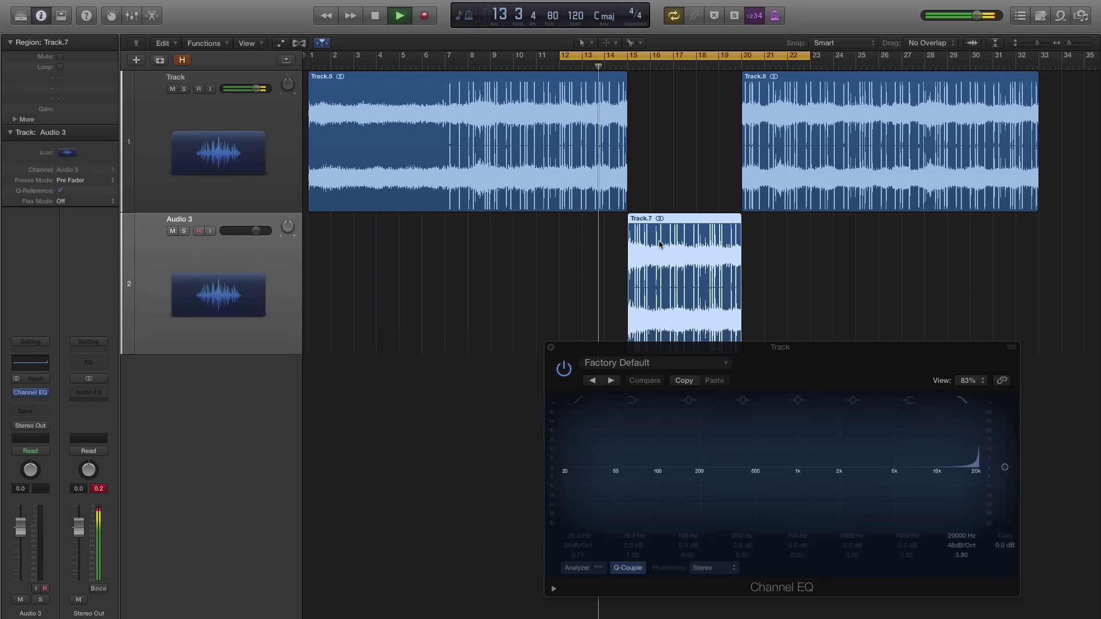
click(550, 347)
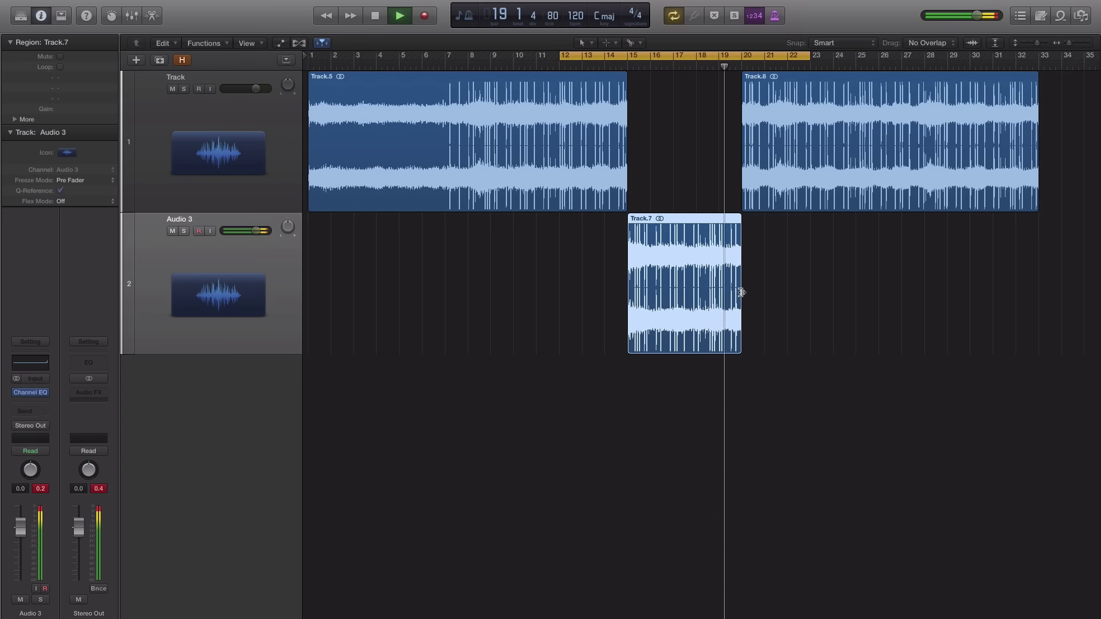
Shorten Track.7 and extend Track.8's start back to where Track.7 now ends.
key(space)
drag(739, 290, 718, 290)
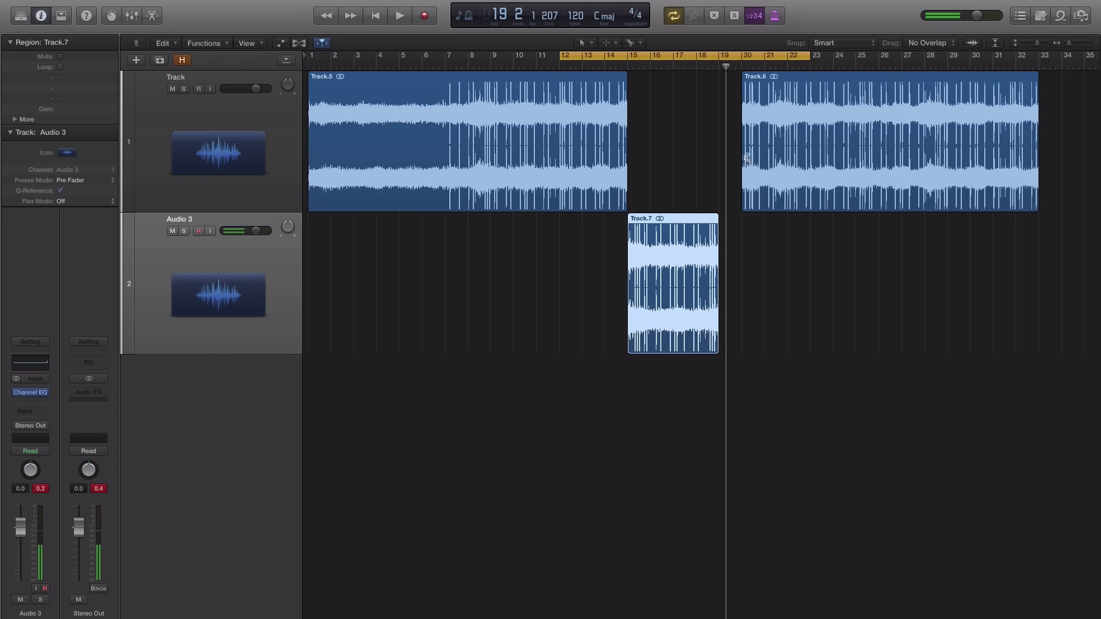
click(739, 158)
drag(738, 158, 719, 158)
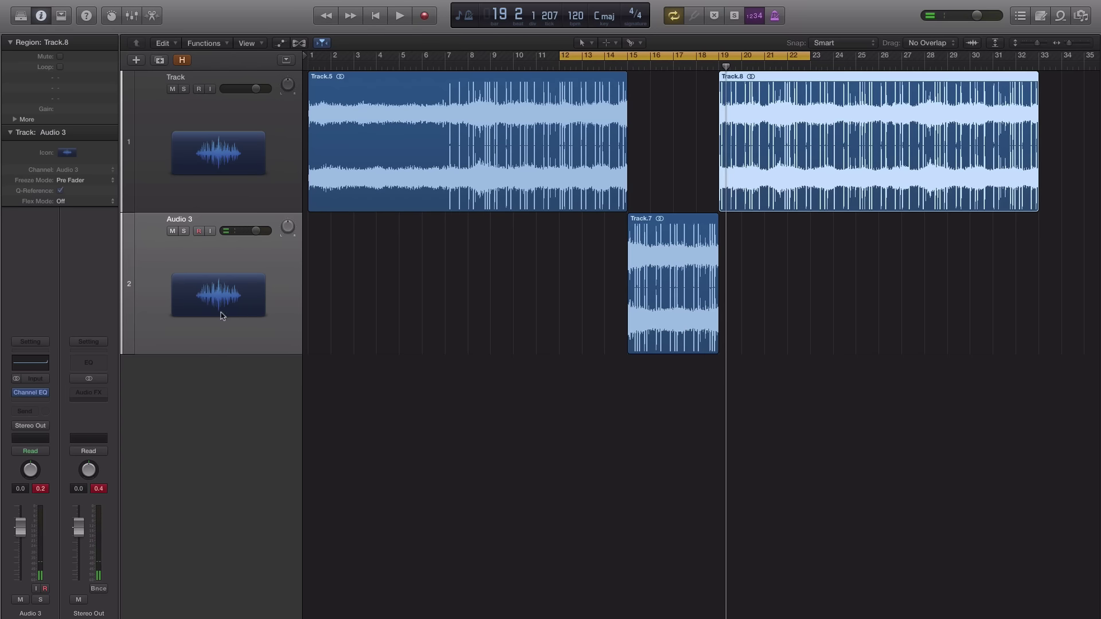
click(250, 279)
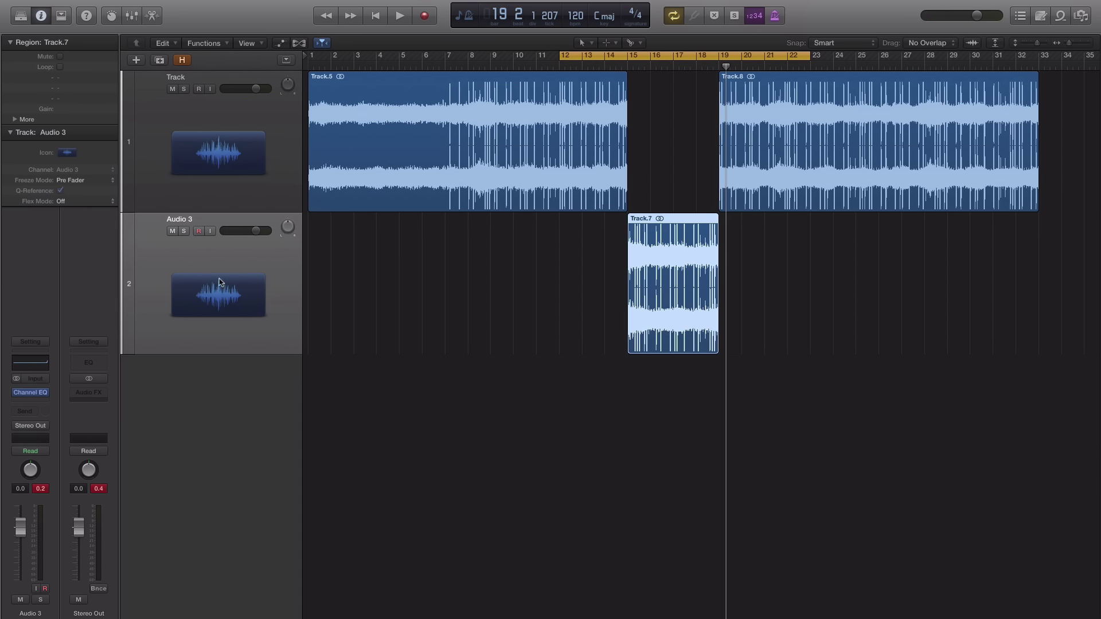
Set Audio 3's automation mode to Touch and open its Channel EQ.
click(46, 455)
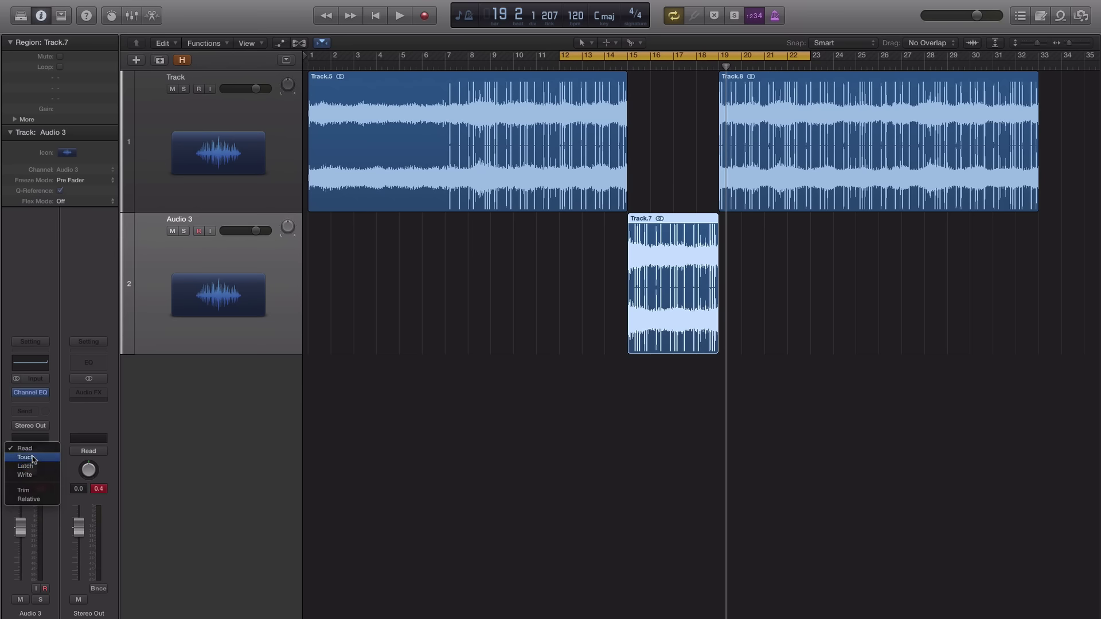
click(32, 458)
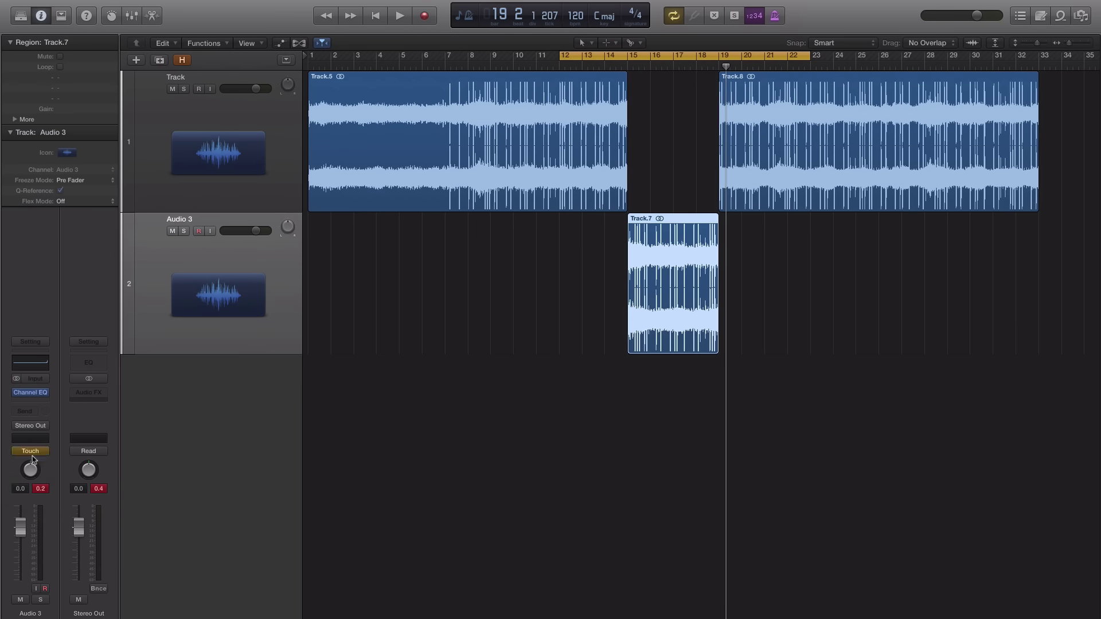
click(35, 367)
Record a high-cut sweep down to 2450 Hz on Audio 3 during playback, then close the EQ.
drag(306, 18, 416, 115)
key(space)
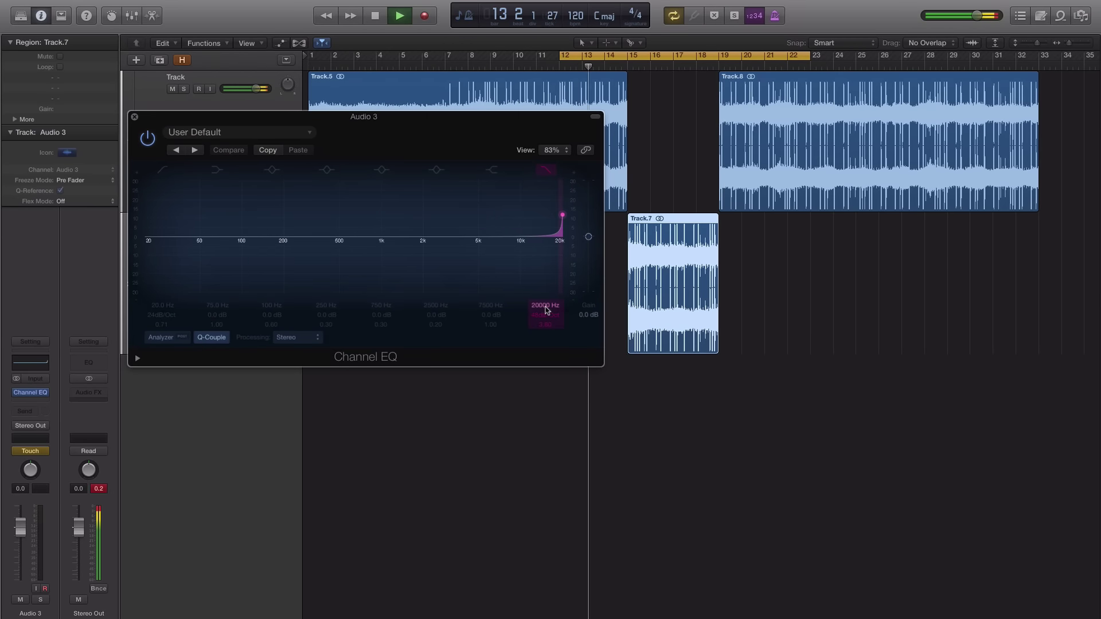
mouse_move(547, 309)
mouse_down()
mouse_move(547, 421)
mouse_move(546, 331)
mouse_up()
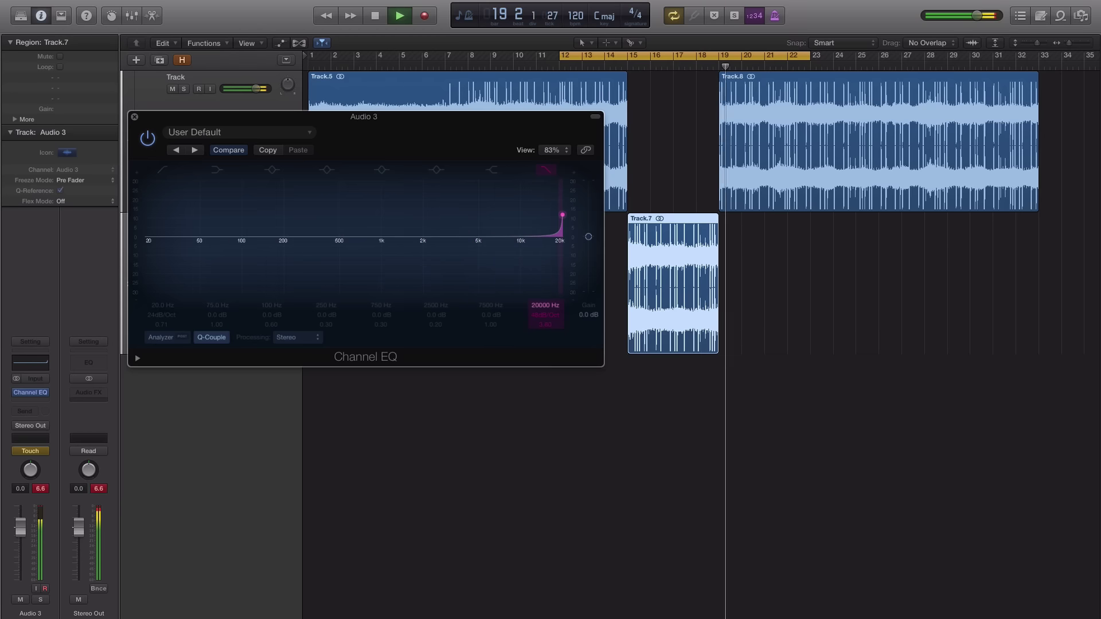
click(135, 117)
key(space)
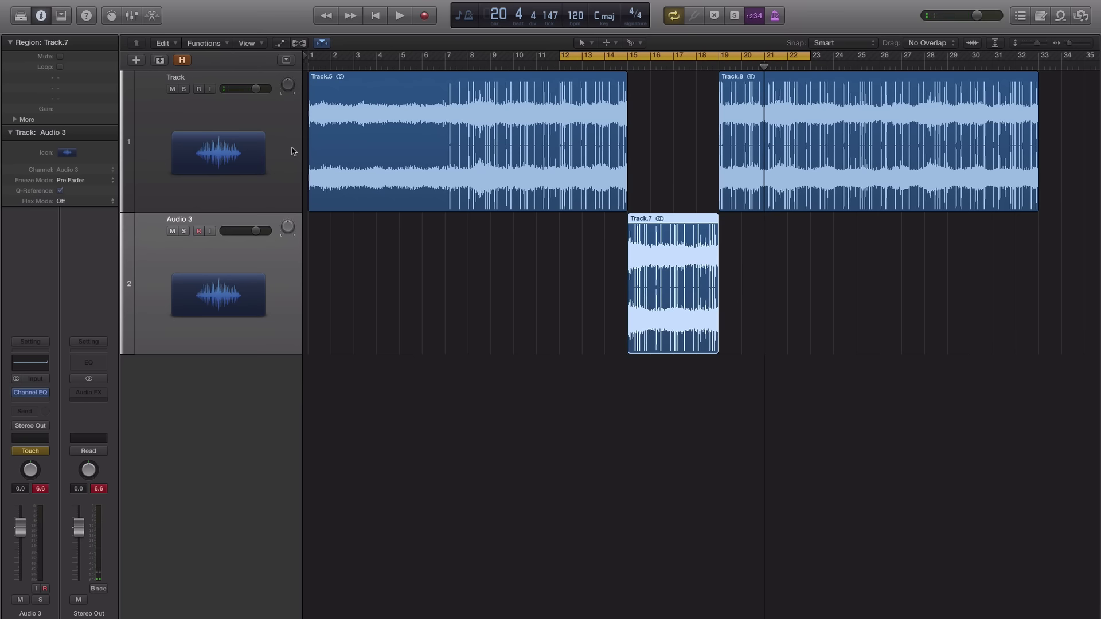
click(33, 393)
drag(373, 133, 653, 321)
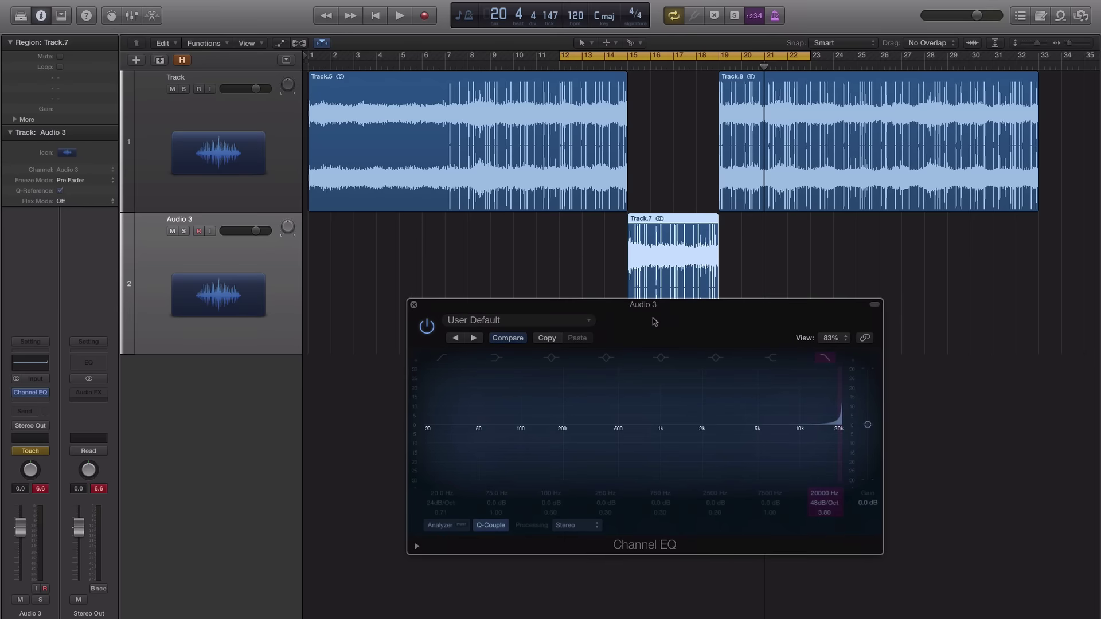
key(space)
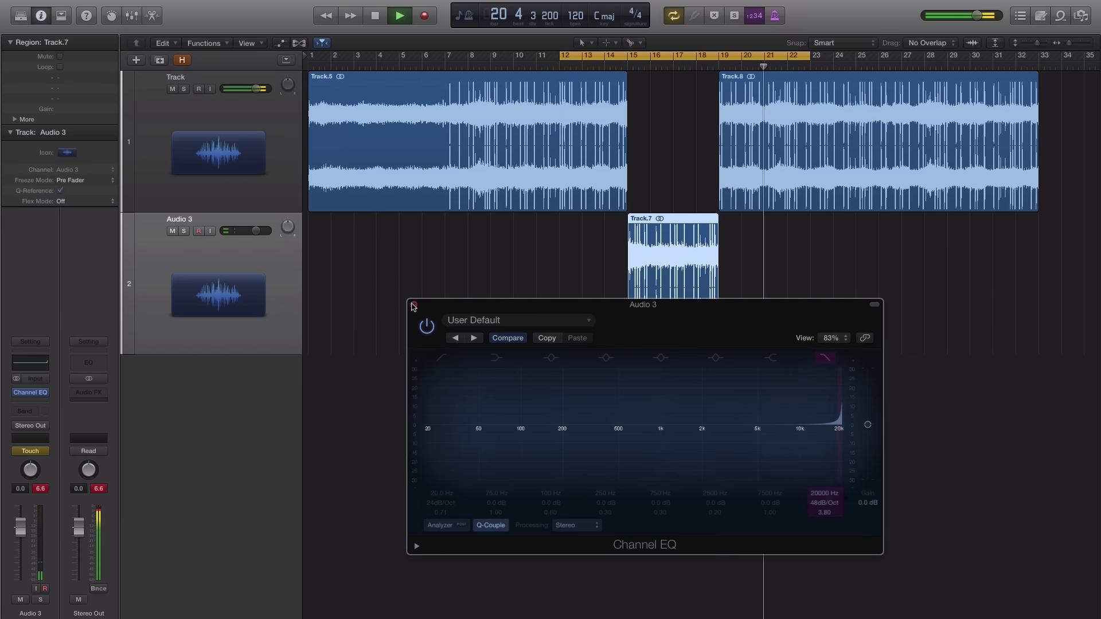
click(413, 306)
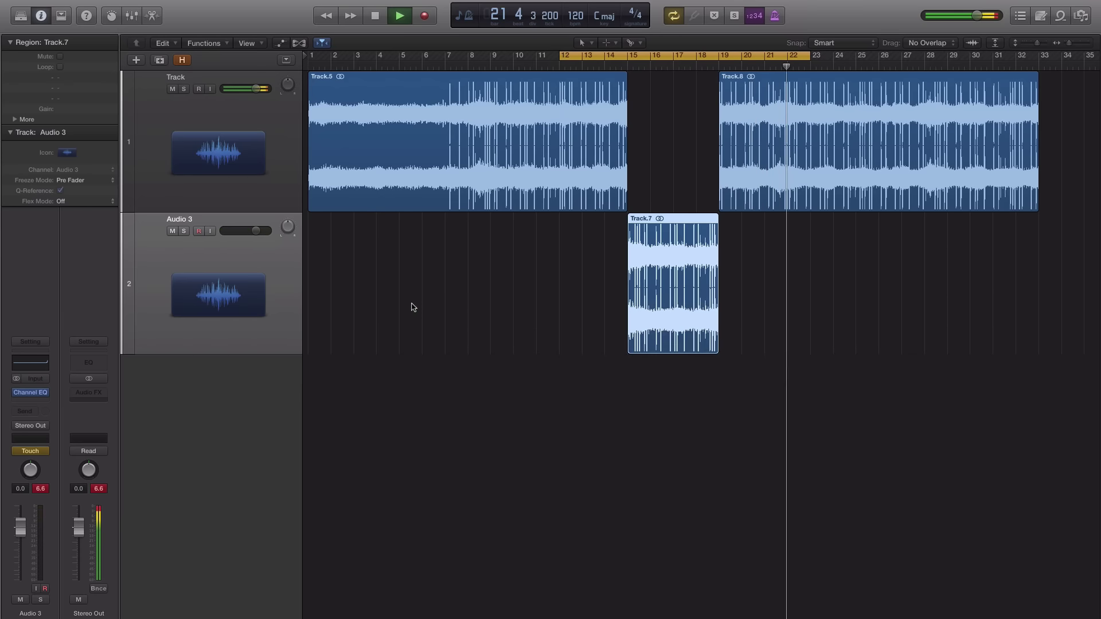
key(space)
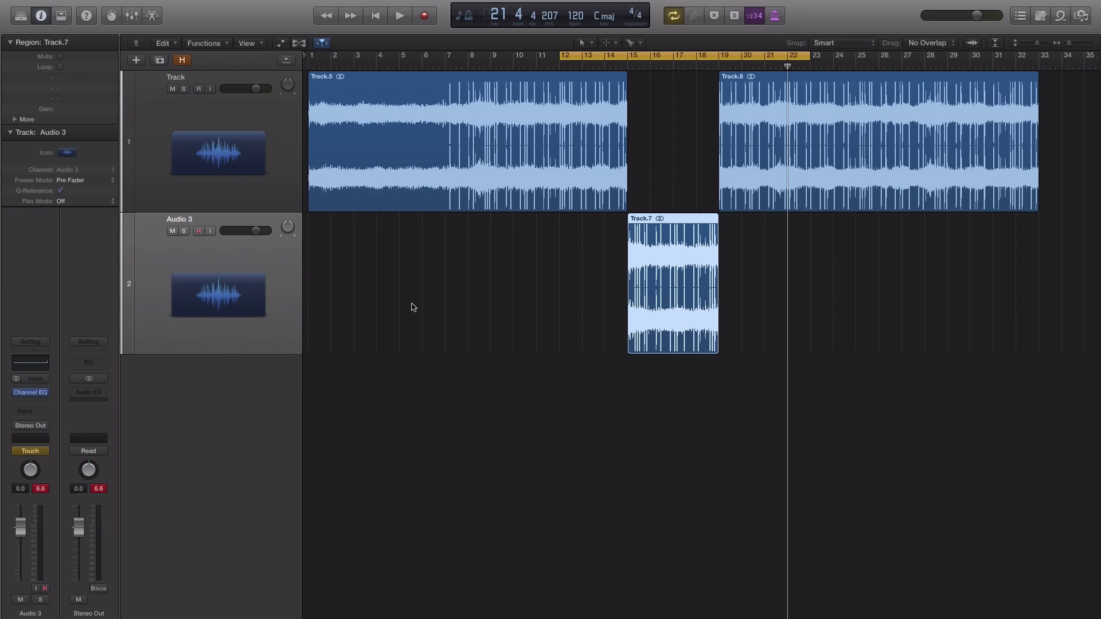